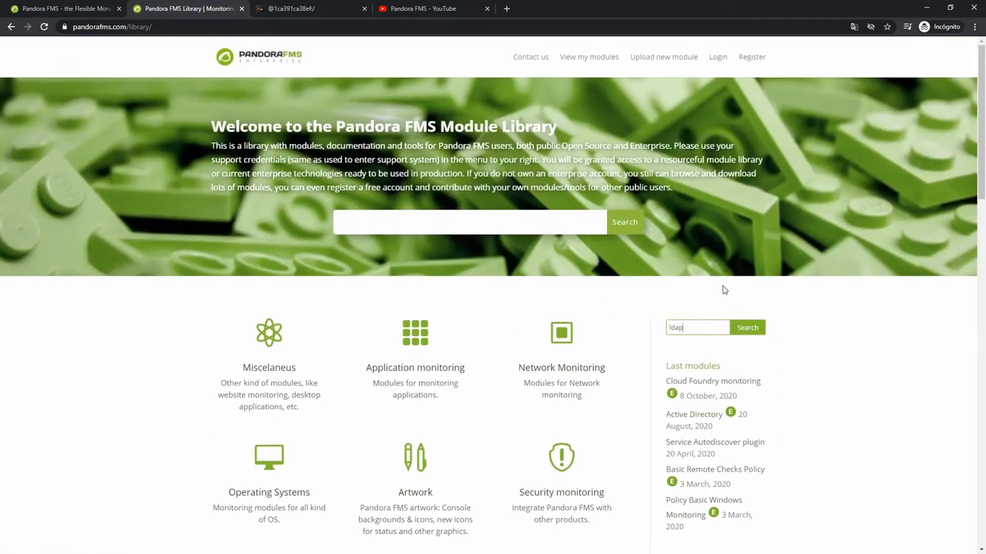
Search the module library for "ldap" and browse the uploaded videos of the Pandora FMS YouTube channel.
click(746, 329)
click(409, 11)
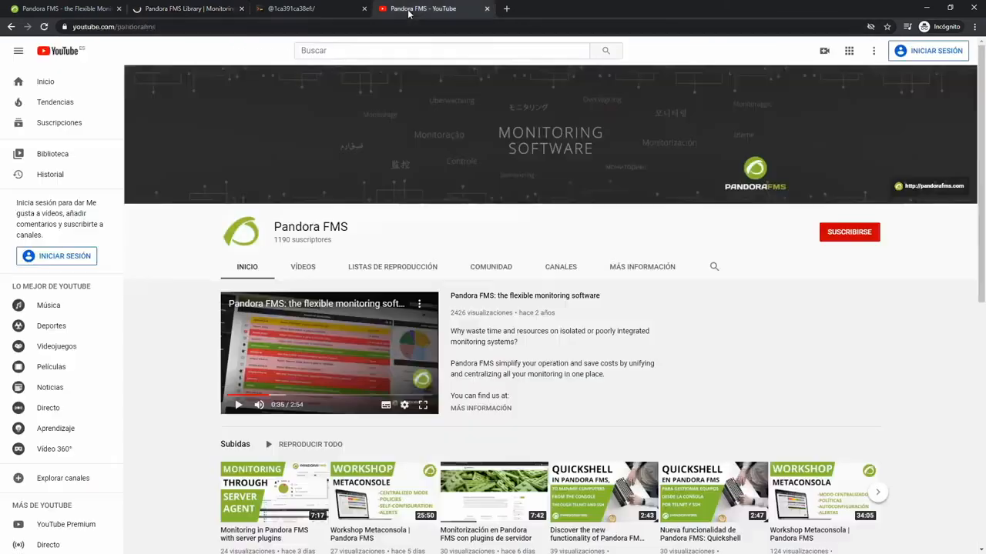
click(304, 275)
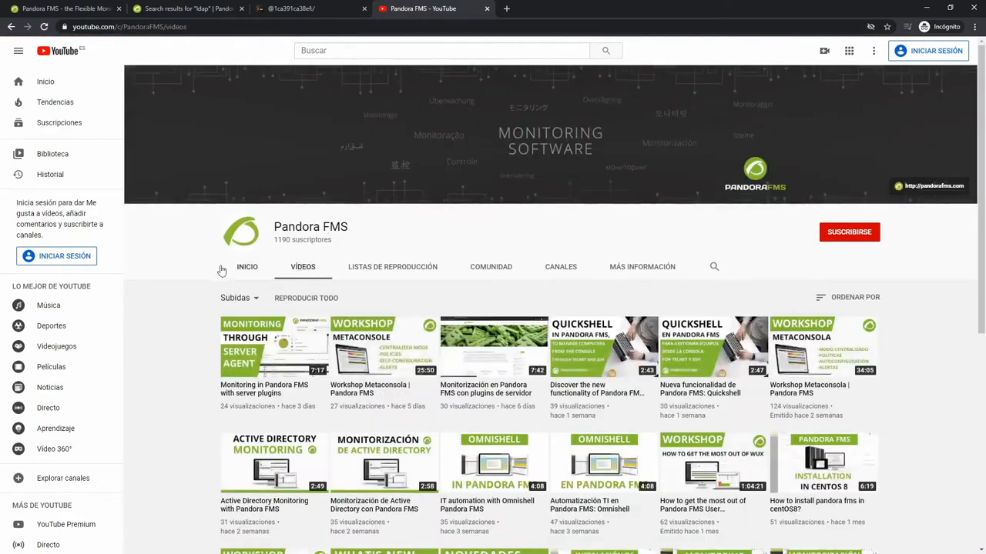
scroll(252, 264, down, 2)
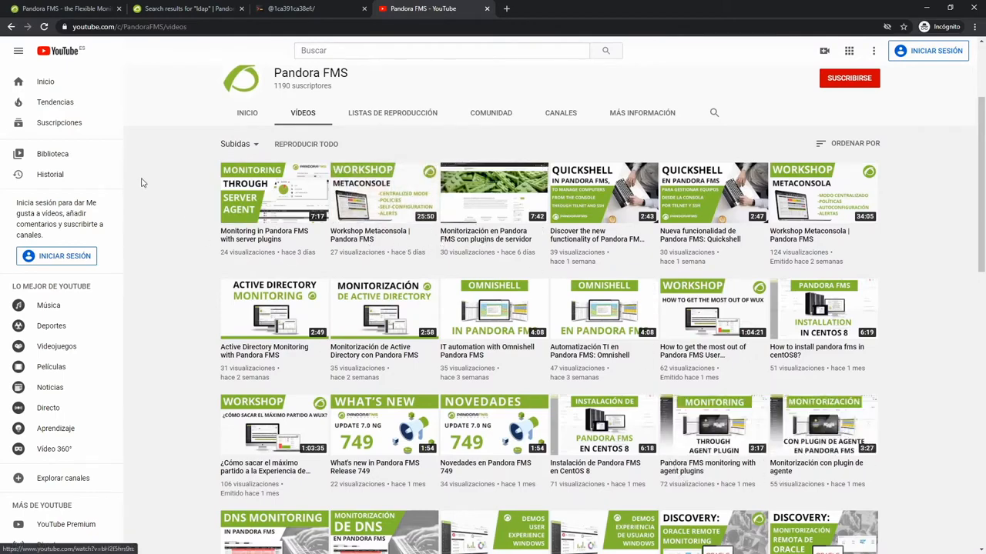
scroll(141, 185, up, 2)
Read the descriptions of LDAP Threads, LDAP Sessions and OpenLDAP Plugin in the module library's search results.
click(185, 9)
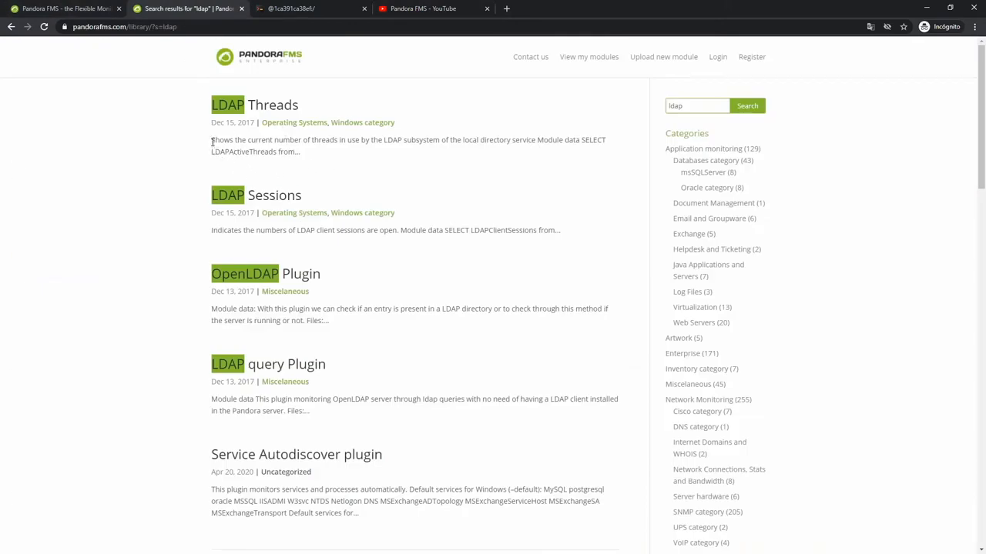
drag(210, 144, 308, 159)
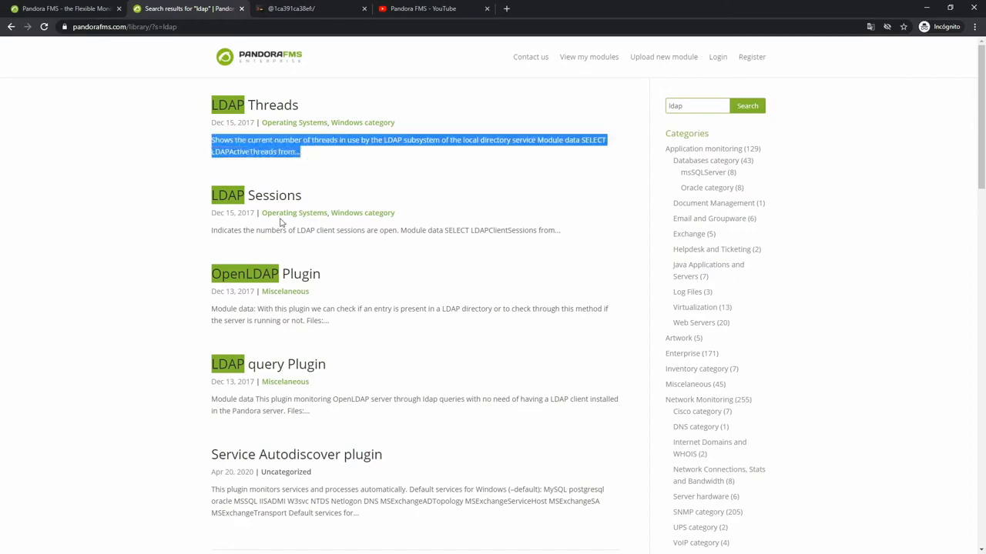
drag(214, 229, 371, 256)
drag(213, 308, 337, 321)
click(337, 321)
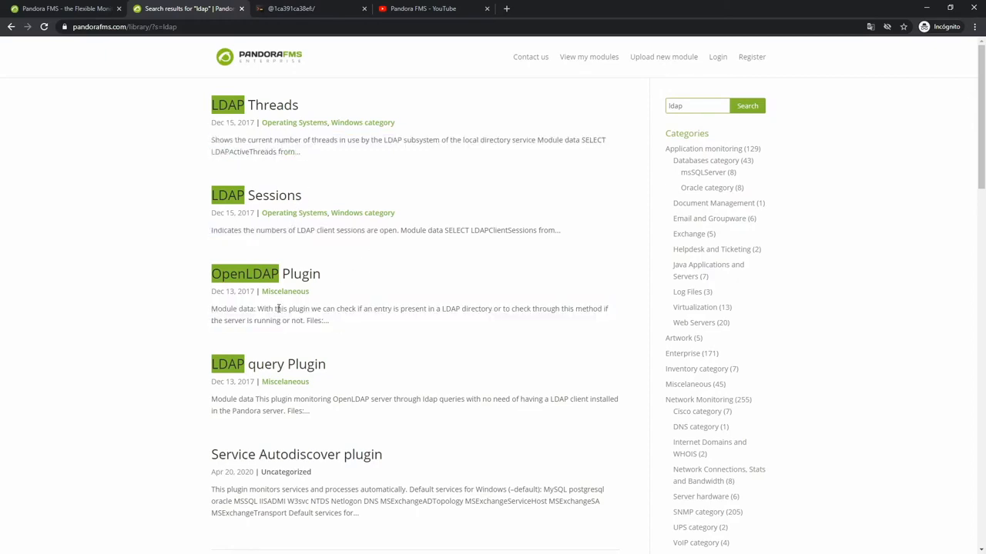
Download plugin_LDAP_v1r1.zip from the OpenLDAP Plugin page of the module library.
click(247, 275)
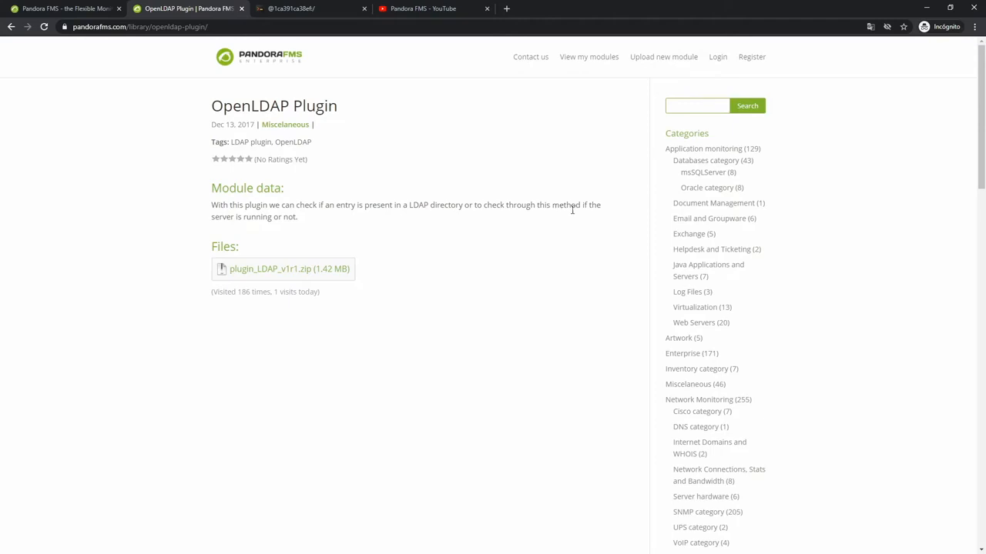
click(268, 270)
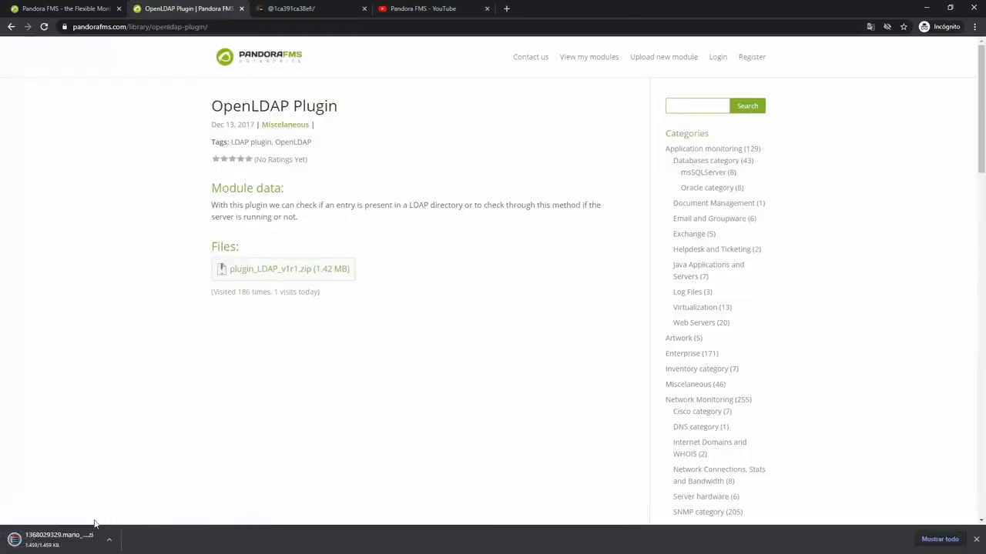
click(974, 541)
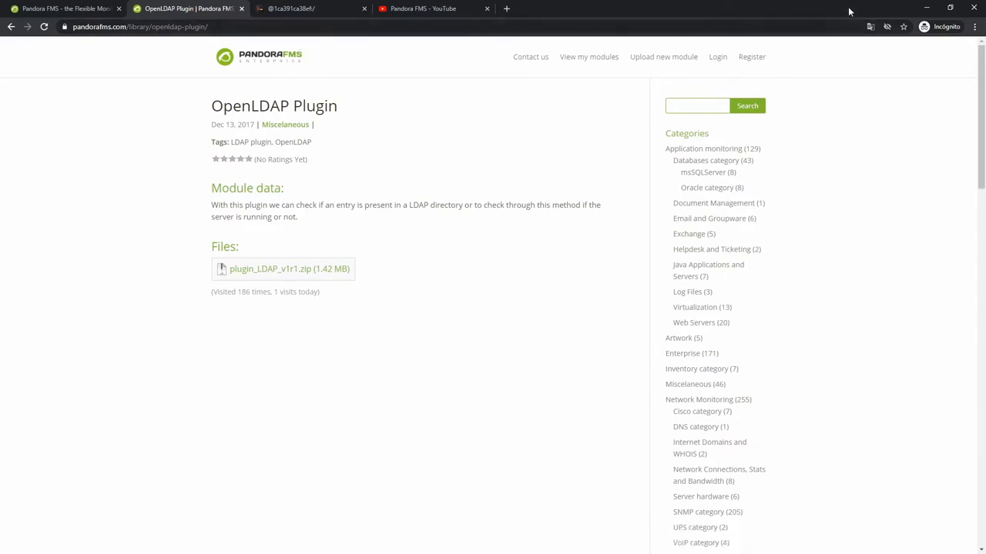
Open the plugin's zip archive from the desktop in WinRAR and open the en_admin and es_admin Pandora_LDAP PDF manuals.
click(927, 13)
double_click(25, 20)
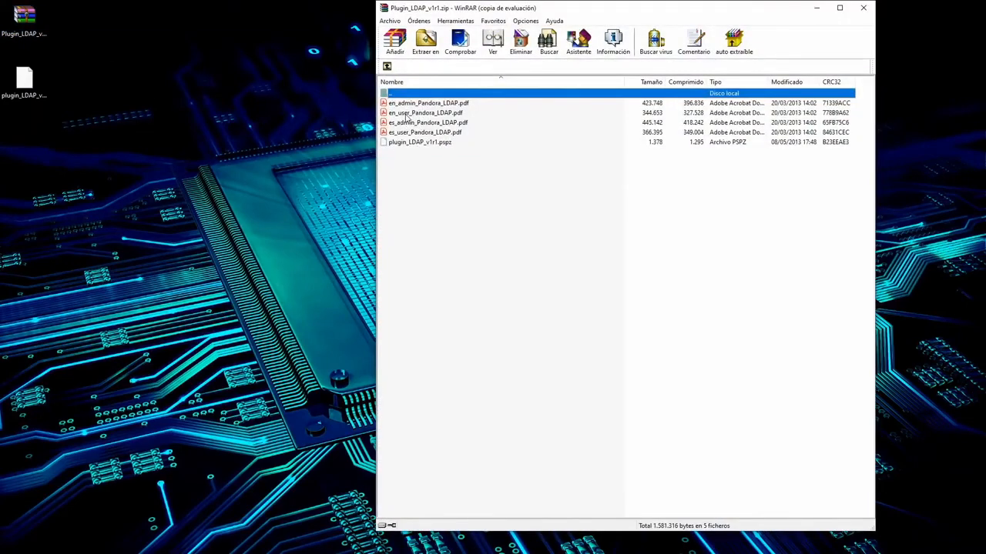
click(407, 105)
click(406, 124)
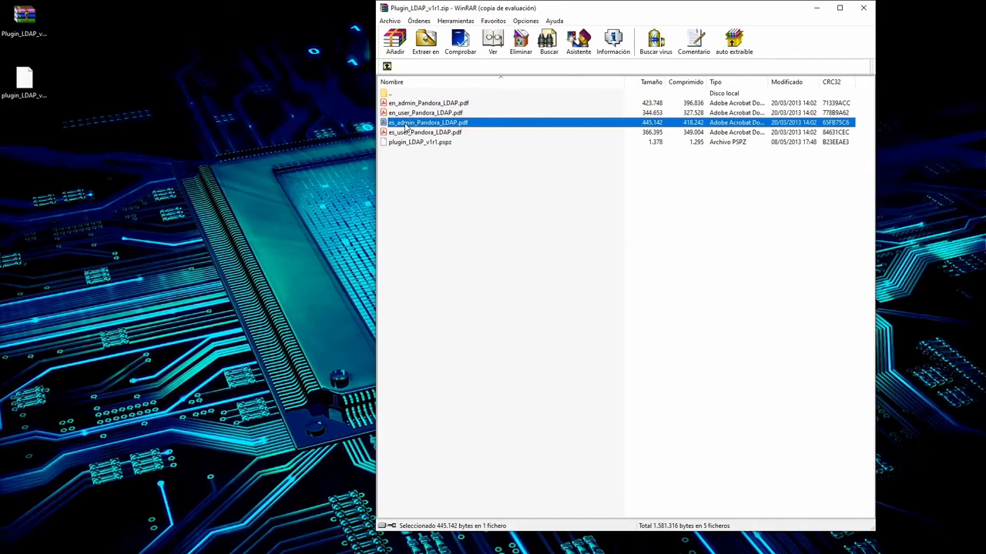
double_click(406, 125)
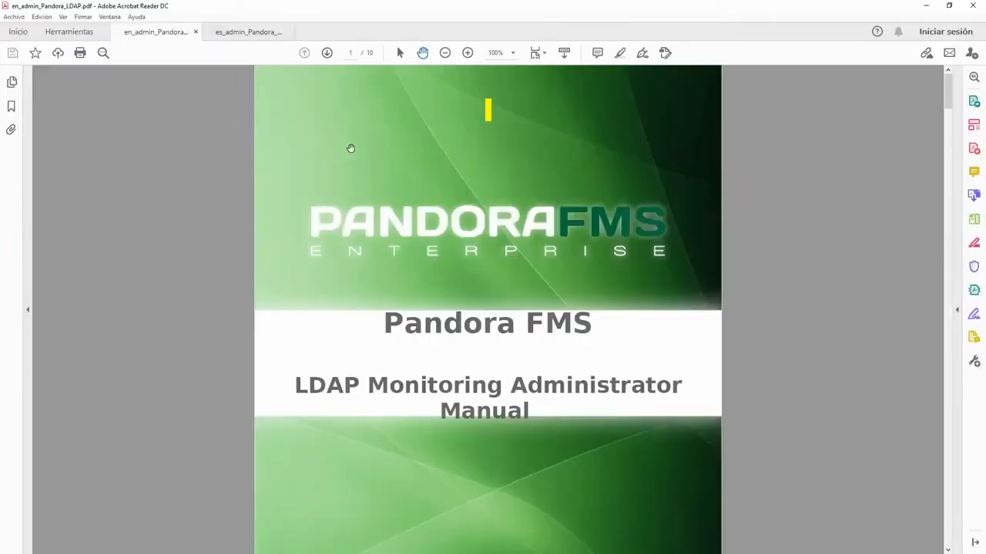
Read through the English LDAP administrator manual, covering requirements, compatibility, installation and the monitoring parameters.
click(326, 54)
click(326, 53)
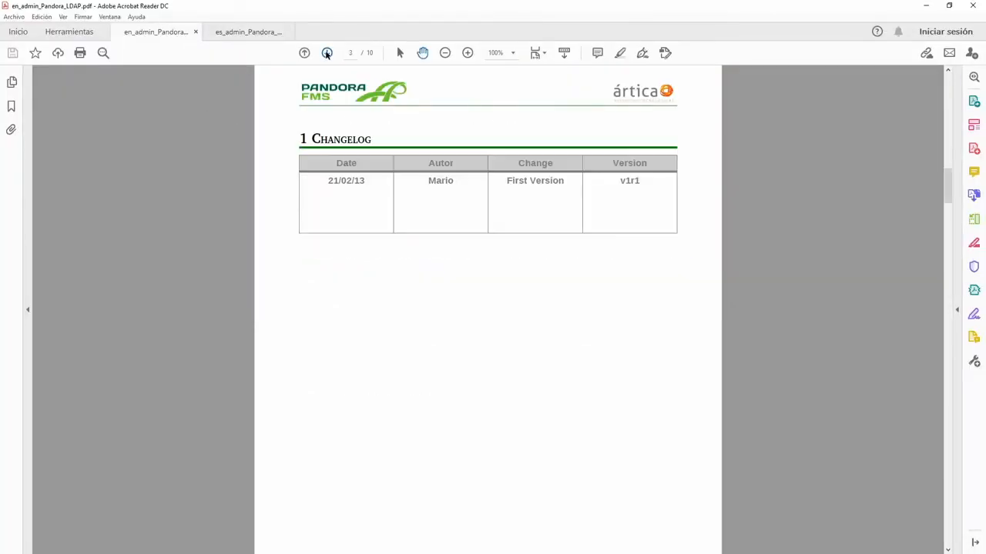
click(326, 54)
click(327, 53)
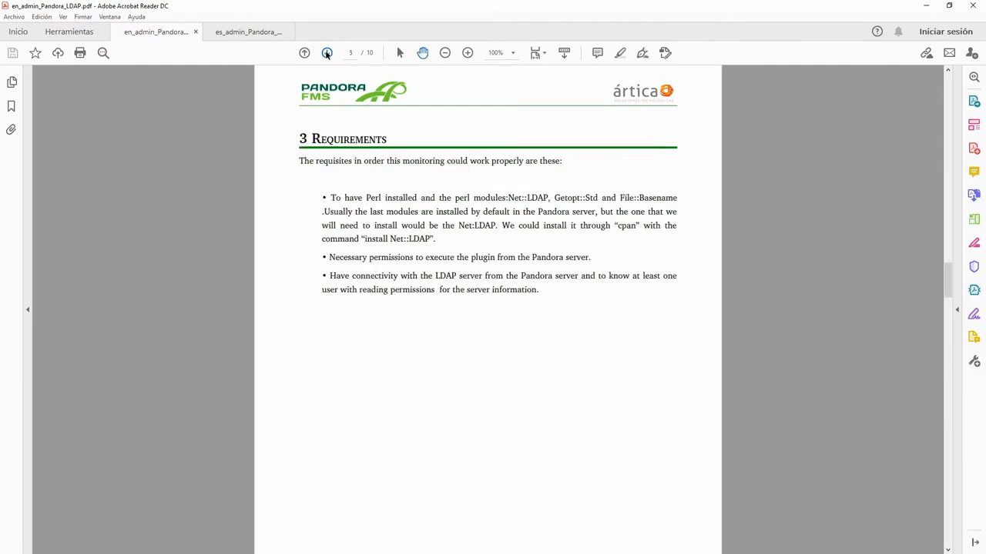
click(326, 53)
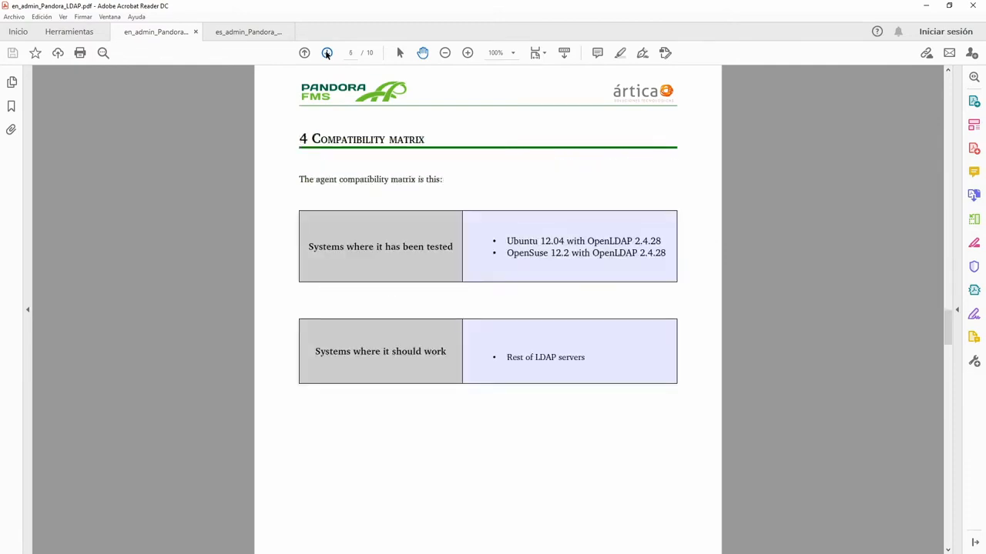
click(327, 53)
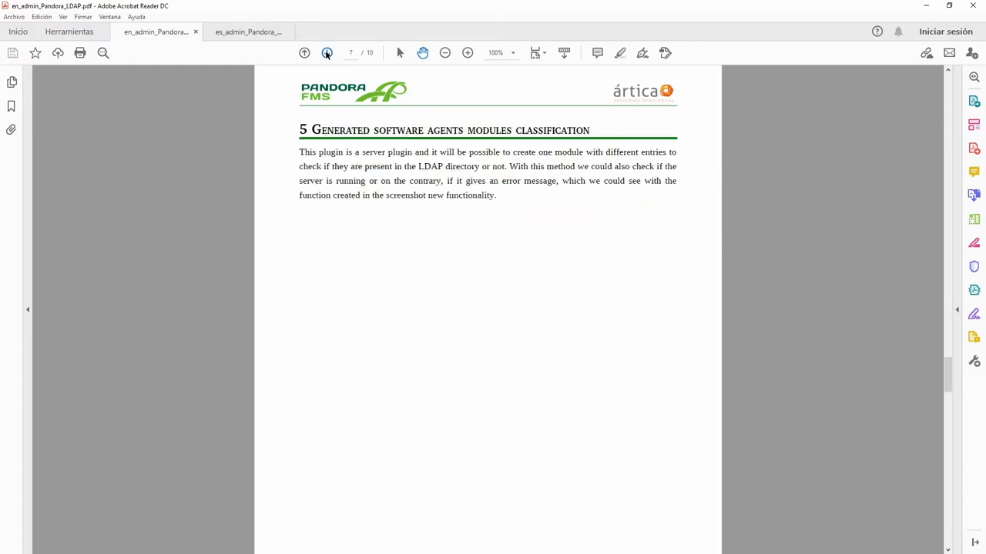
click(327, 53)
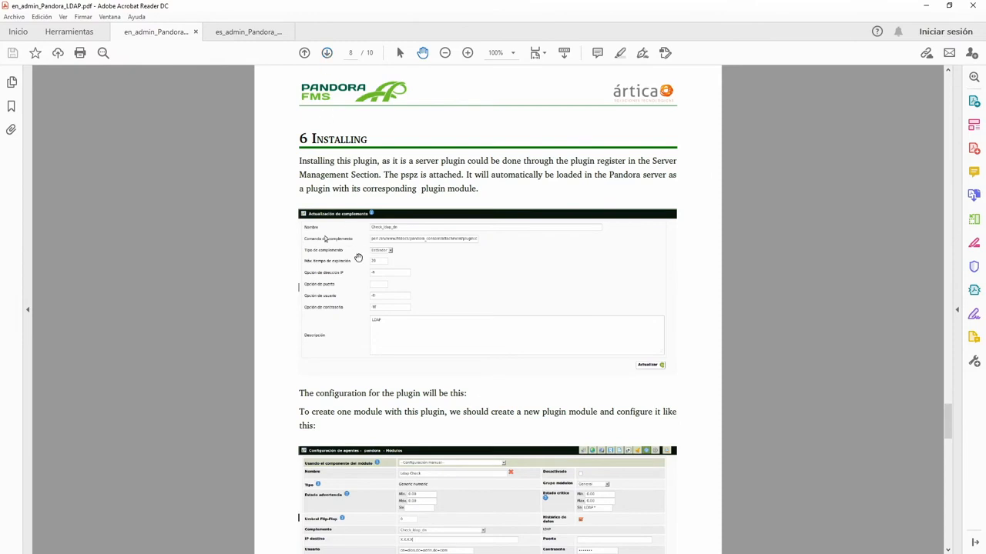
scroll(357, 258, down, 5)
scroll(356, 261, down, 10)
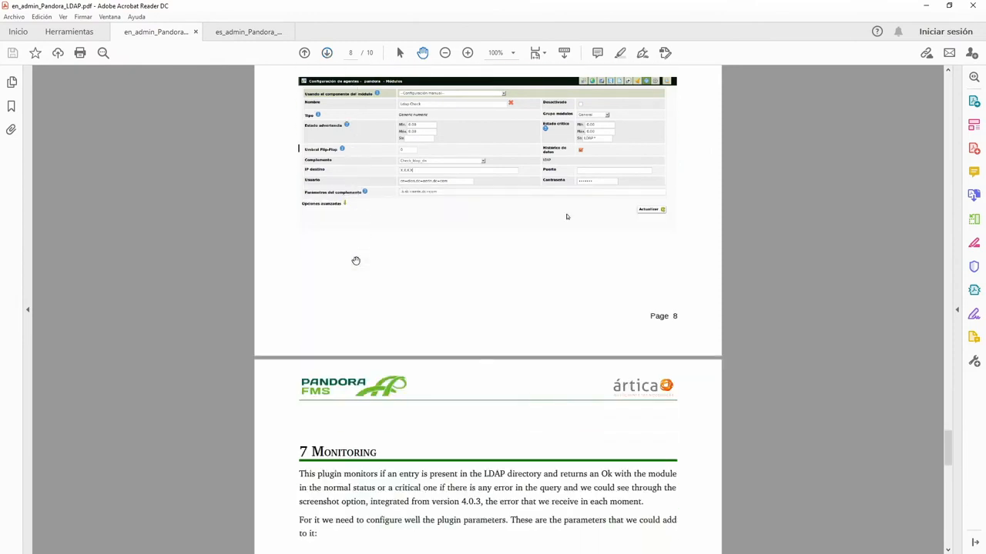
scroll(351, 256, down, 6)
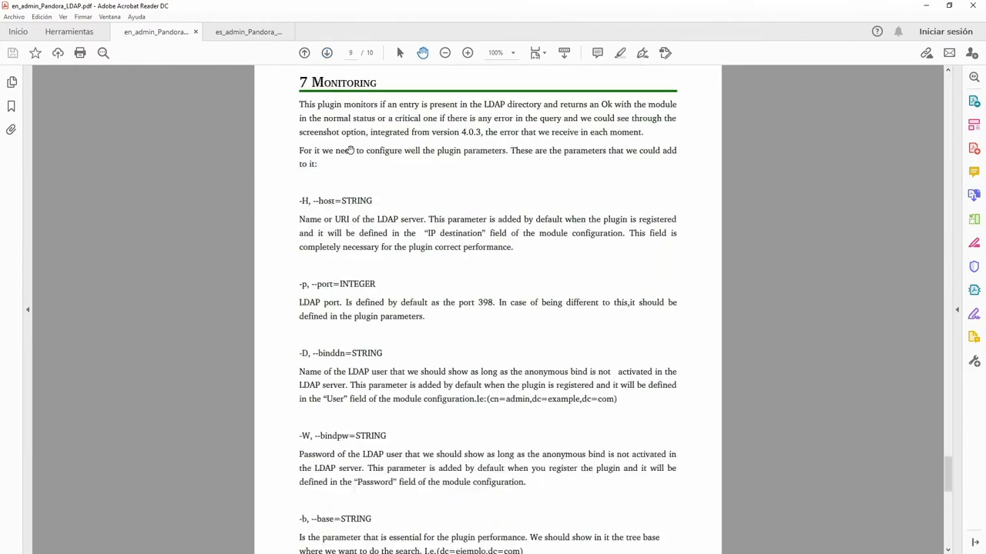
scroll(352, 301, down, 5)
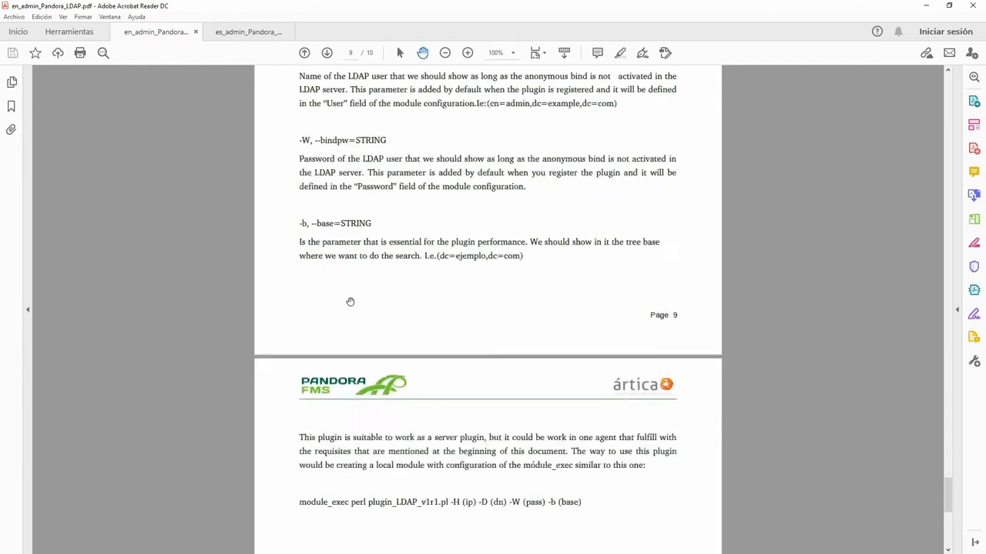
Page through the Spanish LDAP administrator manual, es_admin_Pandora_LDAP.pdf, up to the Monitorización section.
click(250, 31)
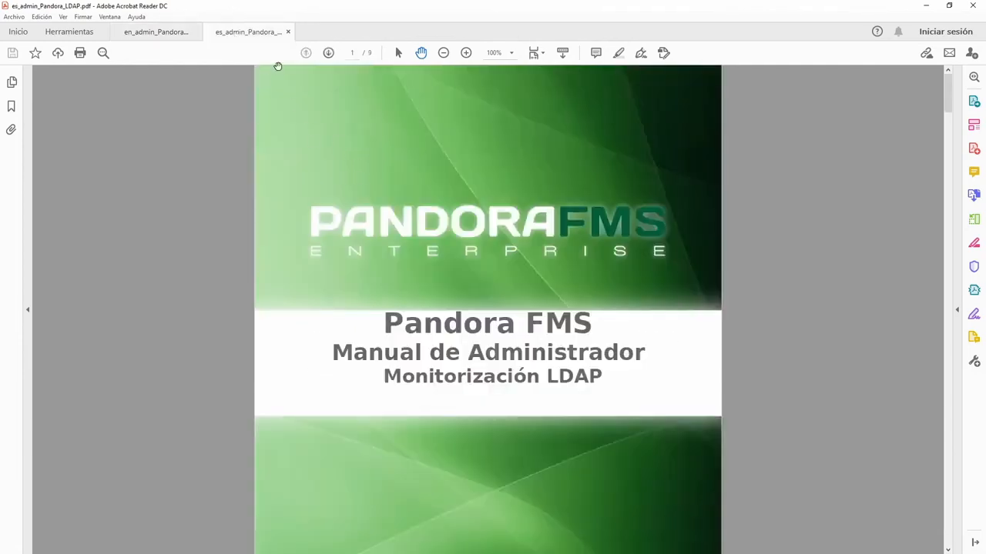
click(328, 53)
click(329, 52)
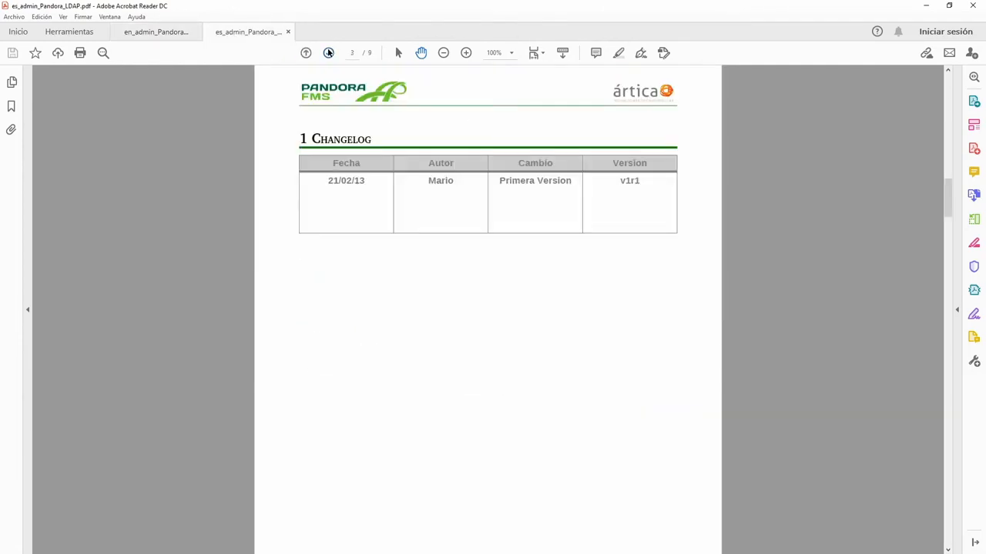
click(329, 53)
click(329, 52)
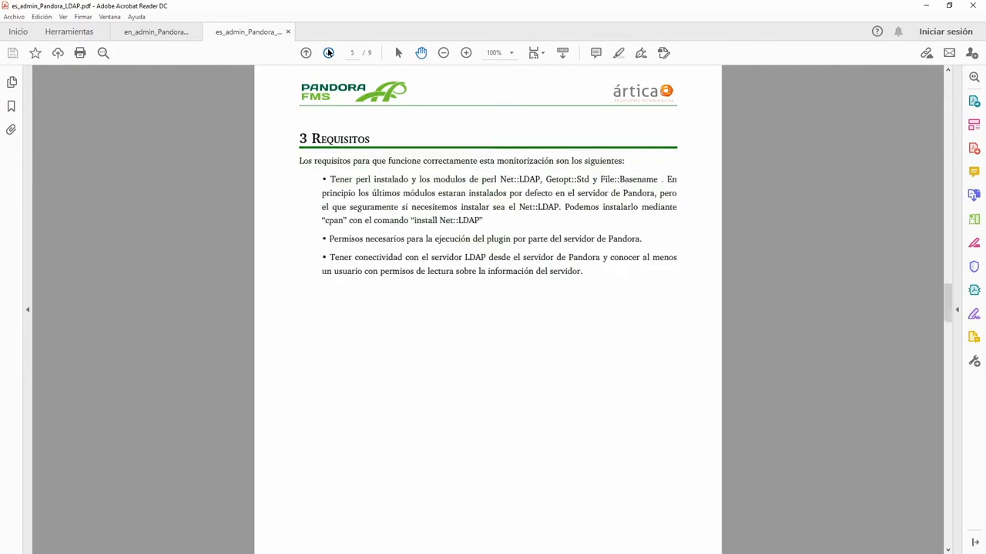
click(329, 52)
click(329, 52)
click(328, 53)
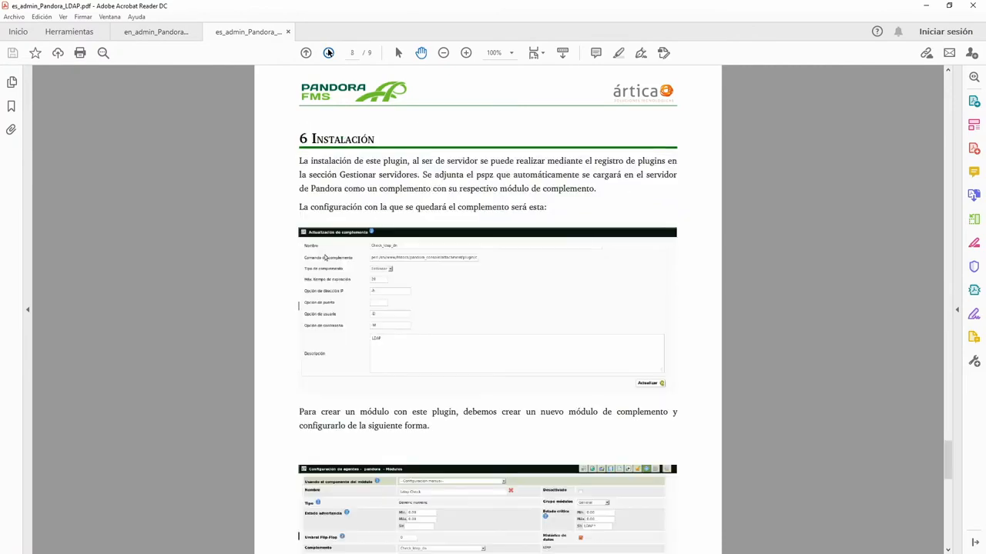
click(329, 53)
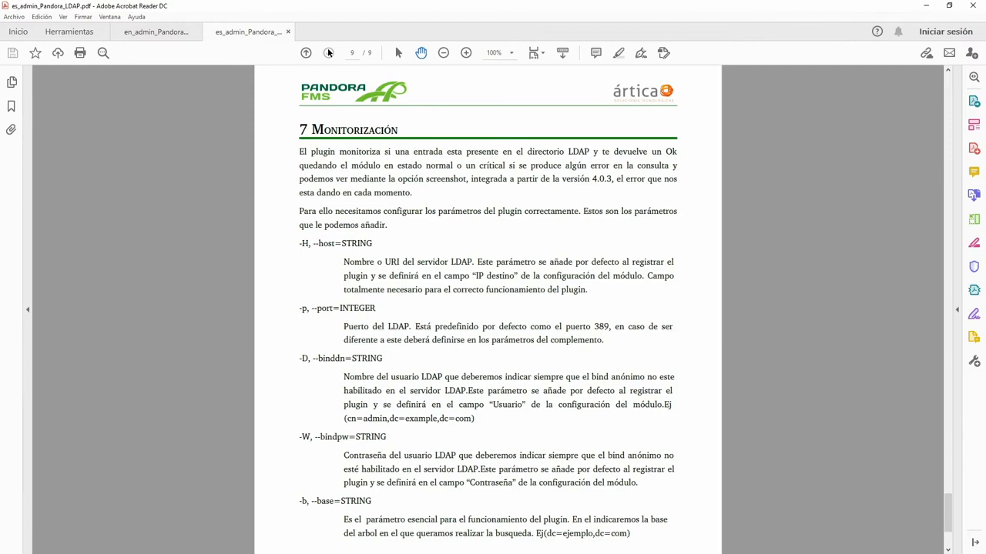
click(329, 52)
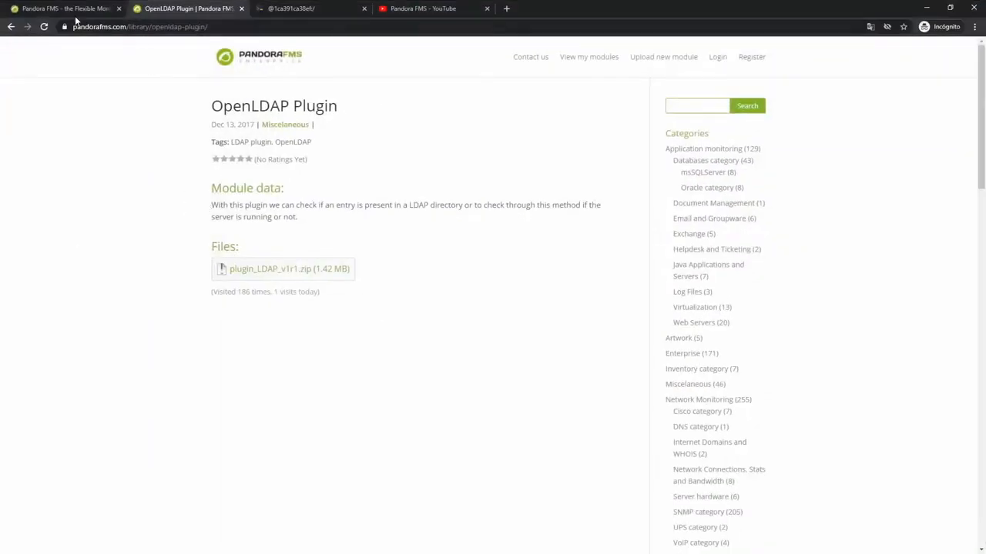
Switch to the Pandora FMS console in the browser and register the LDAP server plugin by uploading its .pspz file.
click(76, 14)
mouse_move(44, 305)
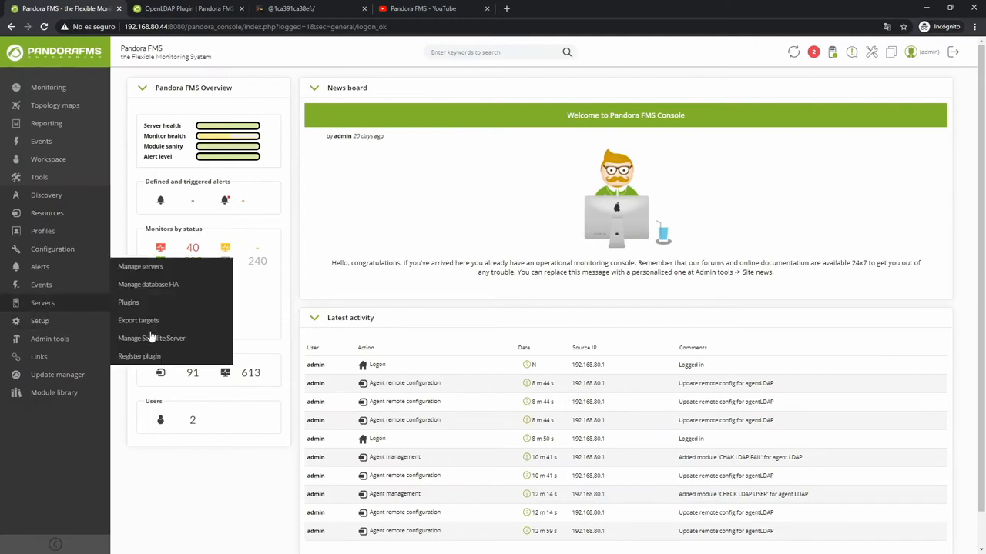
click(143, 356)
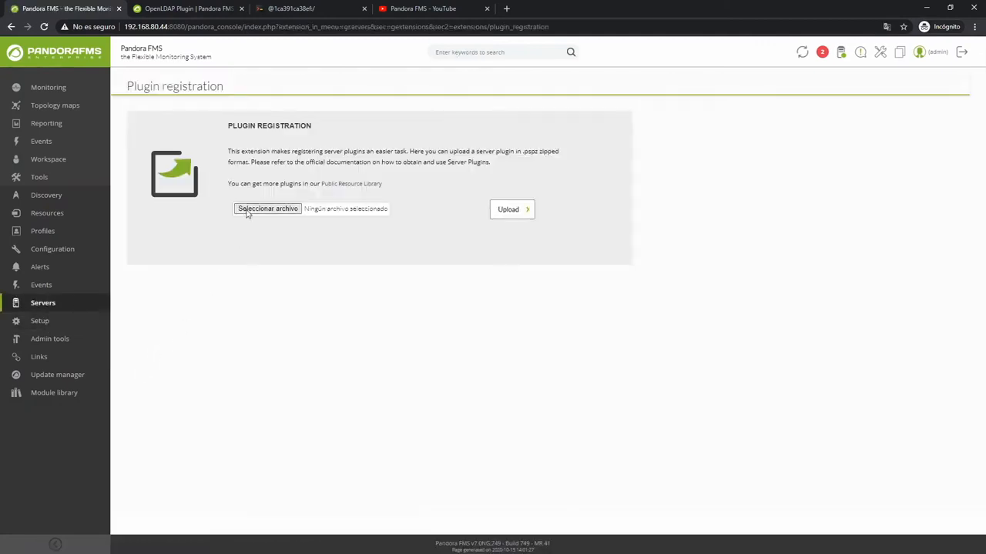
click(248, 212)
click(401, 165)
click(402, 264)
click(510, 209)
Show the registered server plugins and copy the script's directory path from the Check_ldap_dn command.
mouse_move(62, 307)
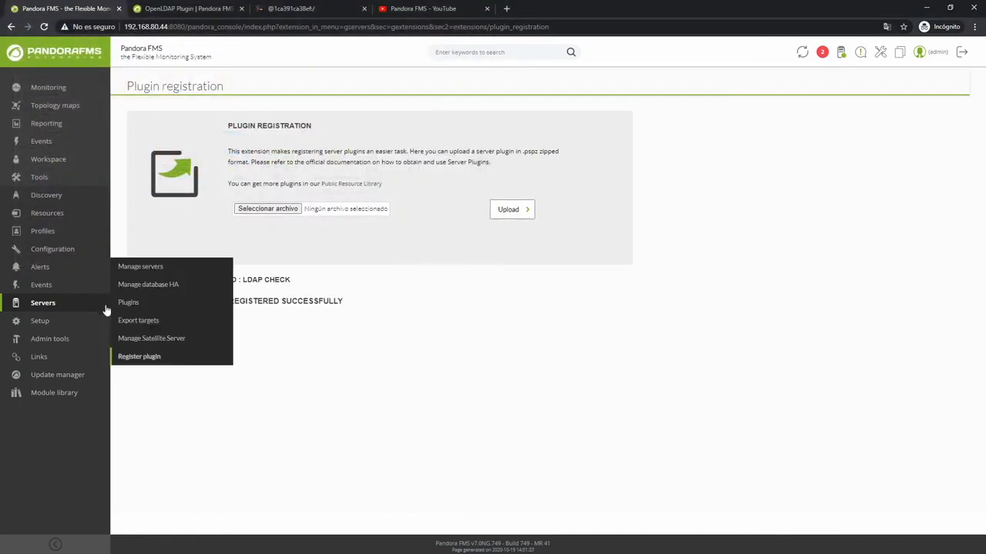
click(130, 305)
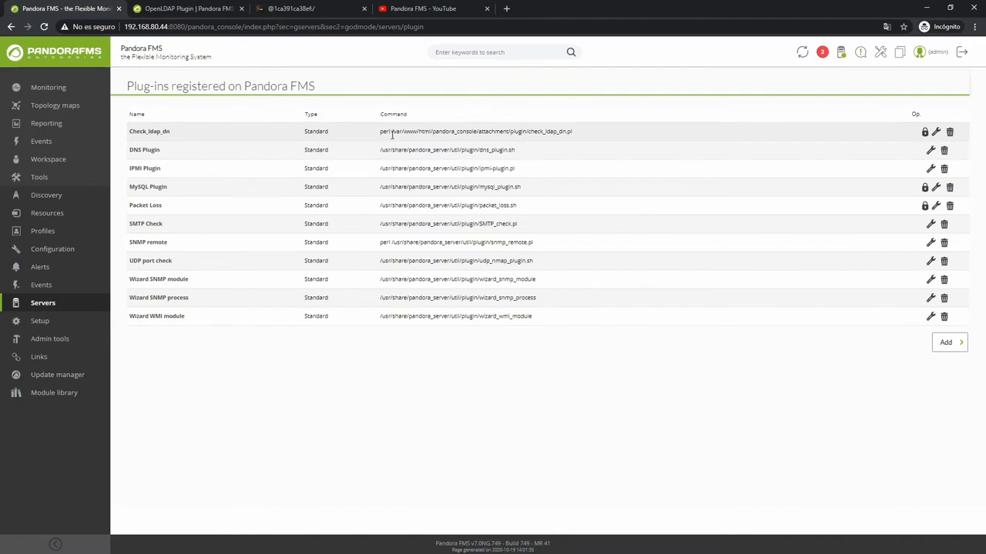
drag(393, 135, 527, 140)
key(ctrl+c)
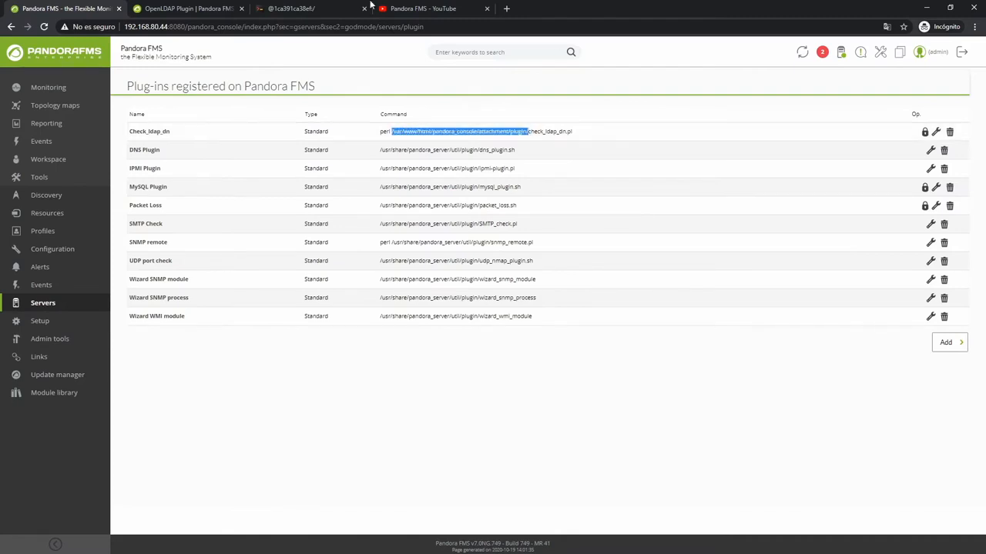
List the contents of /var/www/html/pandora_console/attachment/plugin/ in the Secure Shell terminal.
click(277, 9)
text(ls)
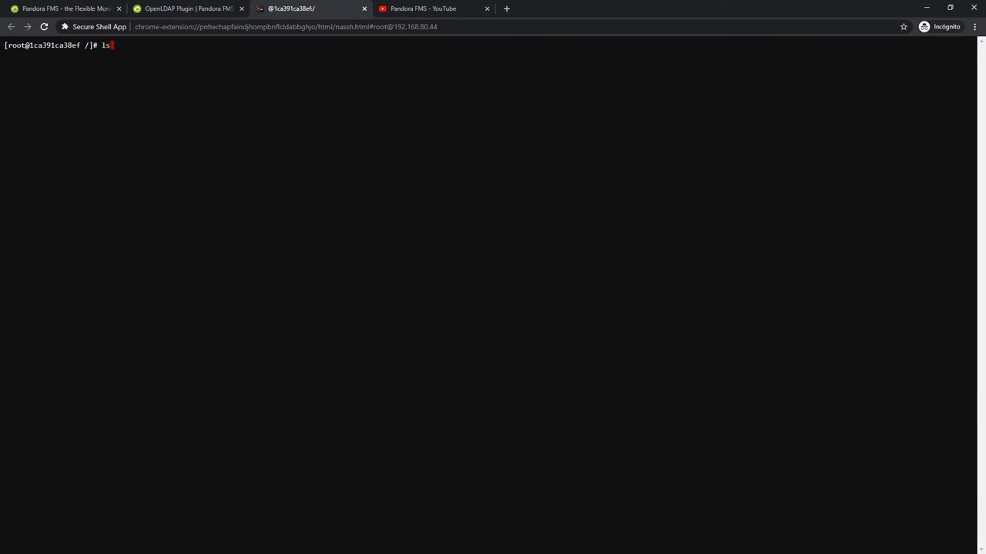
key(ctrl+shift+v)
key(Return)
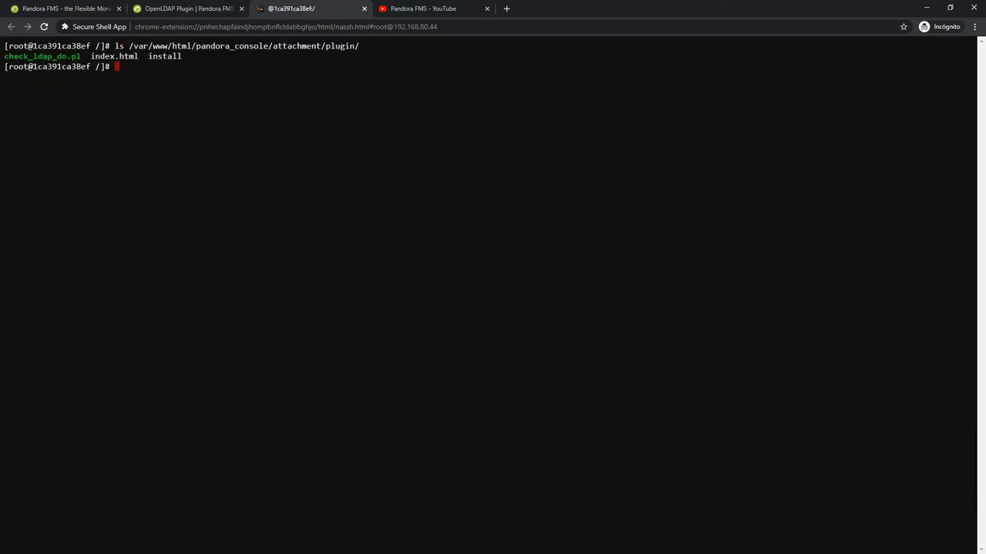
Return to the Pandora FMS console and search it for "ldap" to find the LDAP agent.
click(82, 6)
click(470, 50)
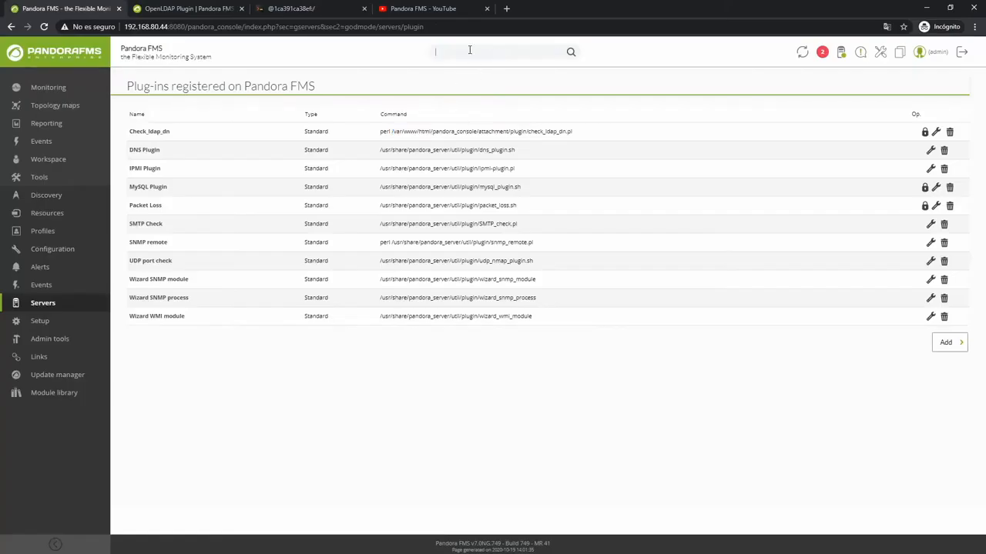
text(ldap)
key(Return)
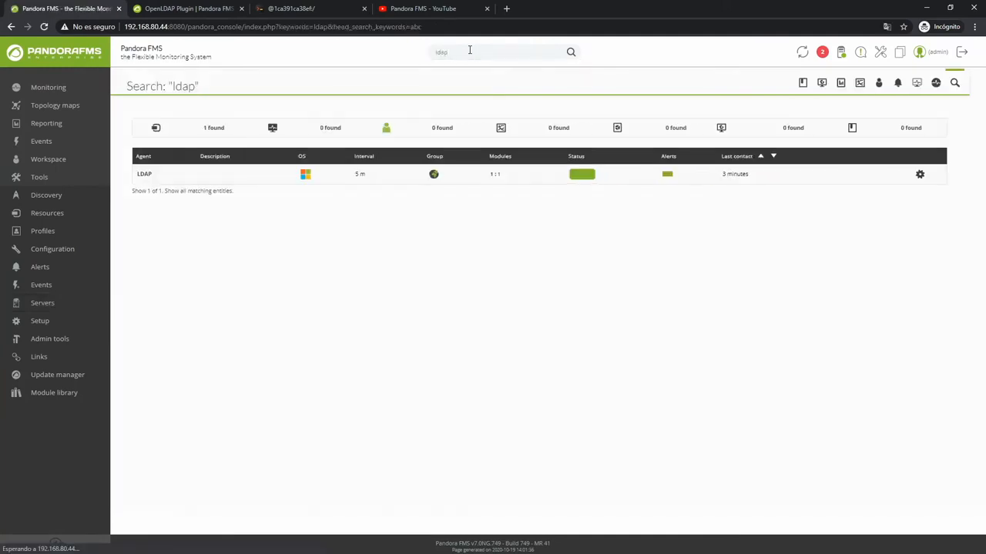
Open the LDAP agent's module management and start creating a new plugin server module.
click(144, 175)
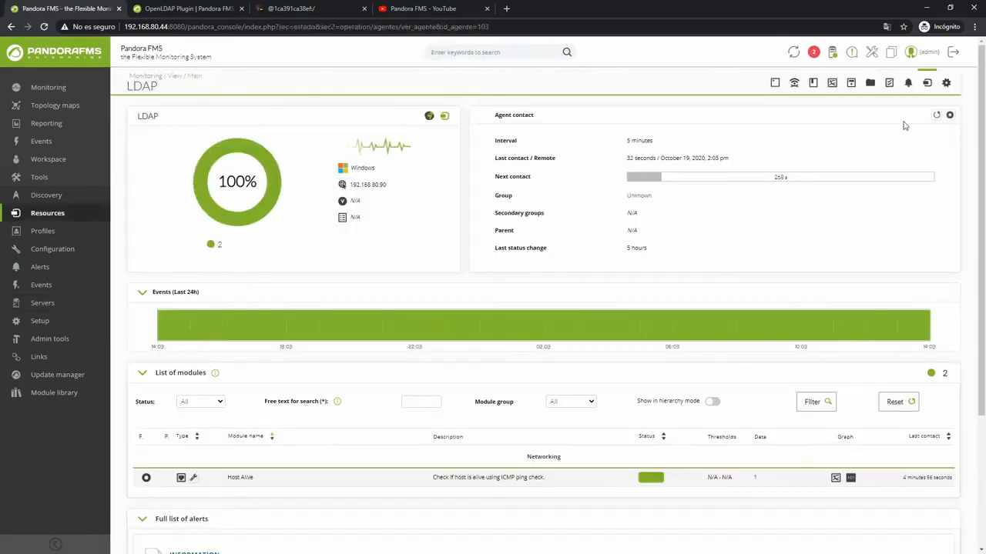
click(955, 83)
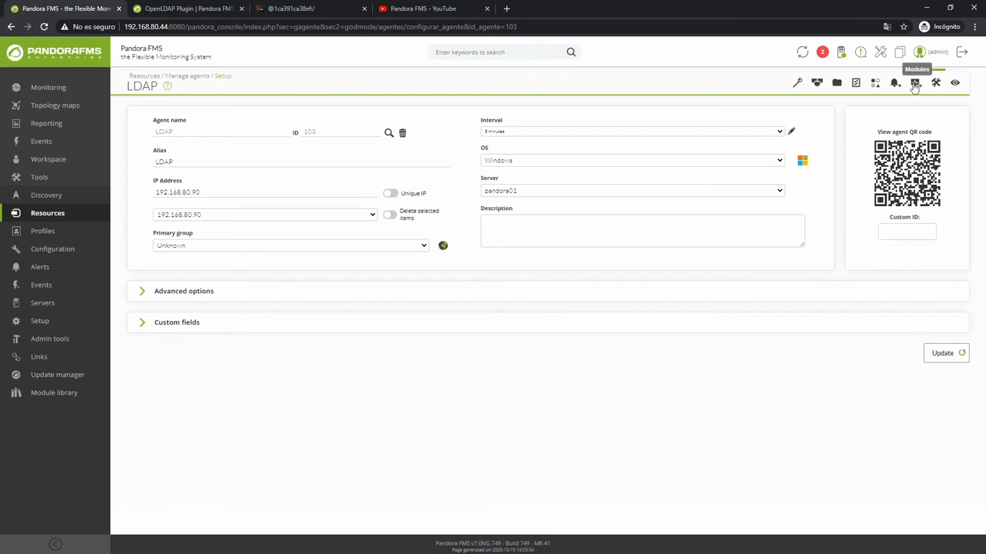
click(915, 83)
click(737, 143)
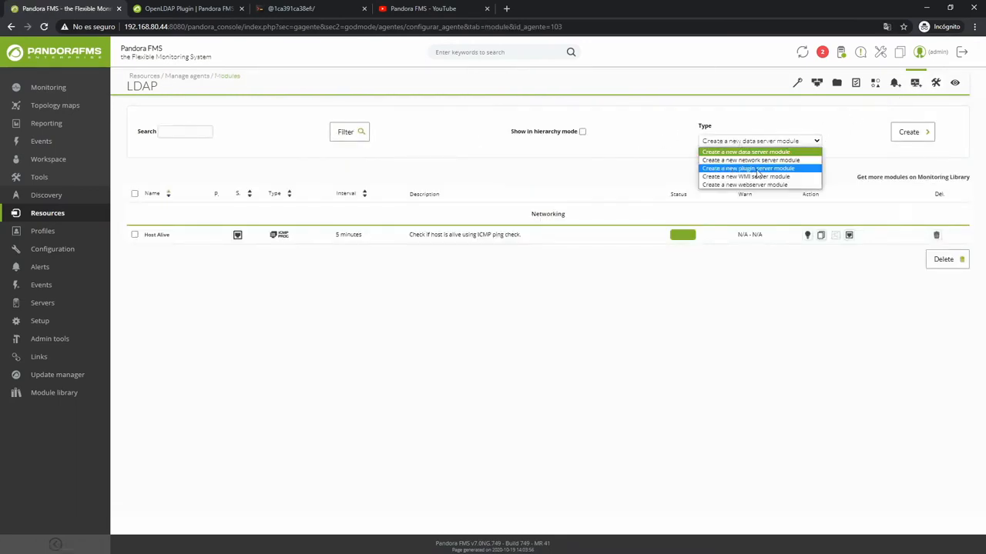
click(757, 172)
click(907, 133)
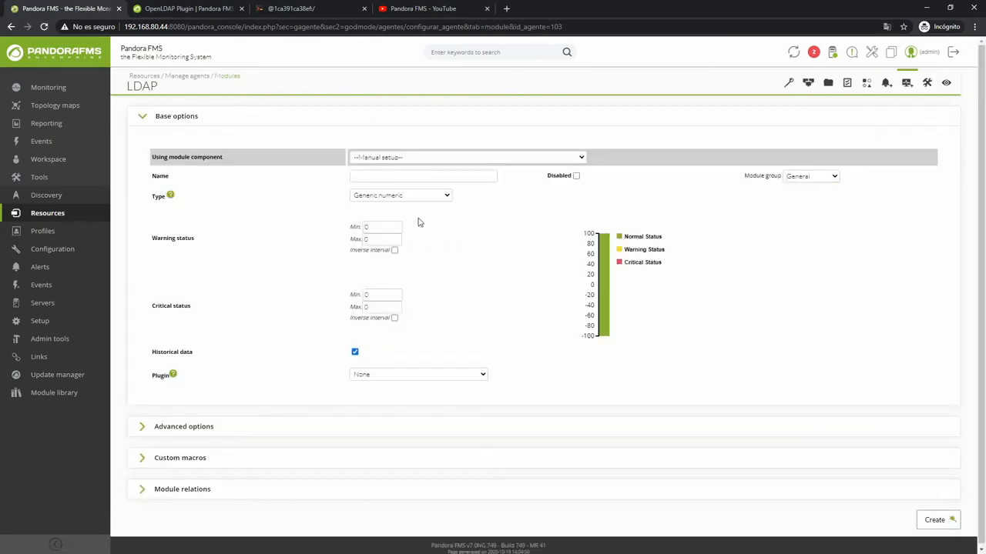
Choose the Check_ldap_dn plugin; enter IP 192.168.80.90, username cn=admin,dc=artica,dc=es, the password, and -b with the user's DN under ou=people,dc=artica,dc=es.
click(391, 374)
click(385, 388)
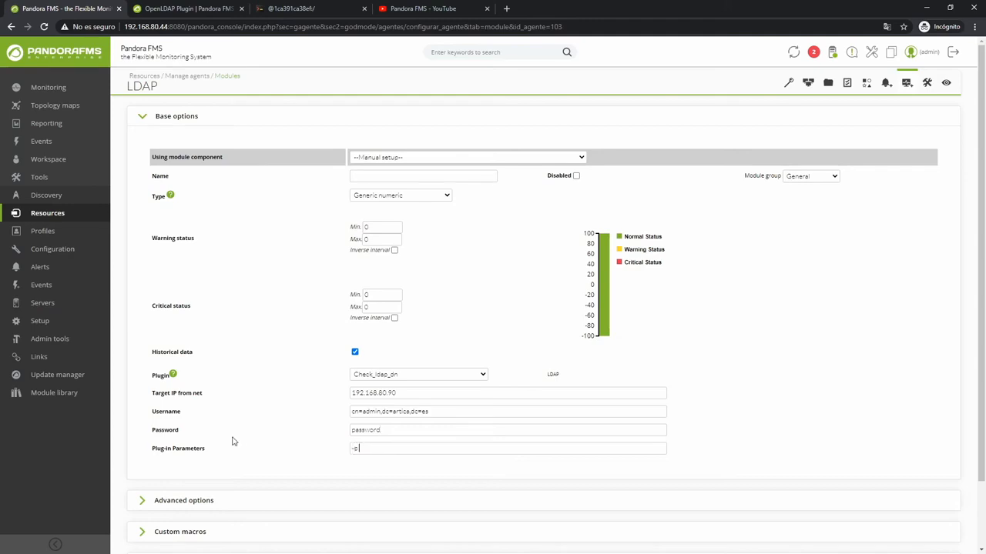
text(cn=admin,dc=artica,dc=es)
key(BackSpace)
key(BackSpace)
key(BackSpace)
key(BackSpace)
key(BackSpace)
text(fraguas,ou=people)
Set the module type to Generic string, name it CHECK LDAP USER, configure its critical status with an inverse interval, and create it.
click(408, 196)
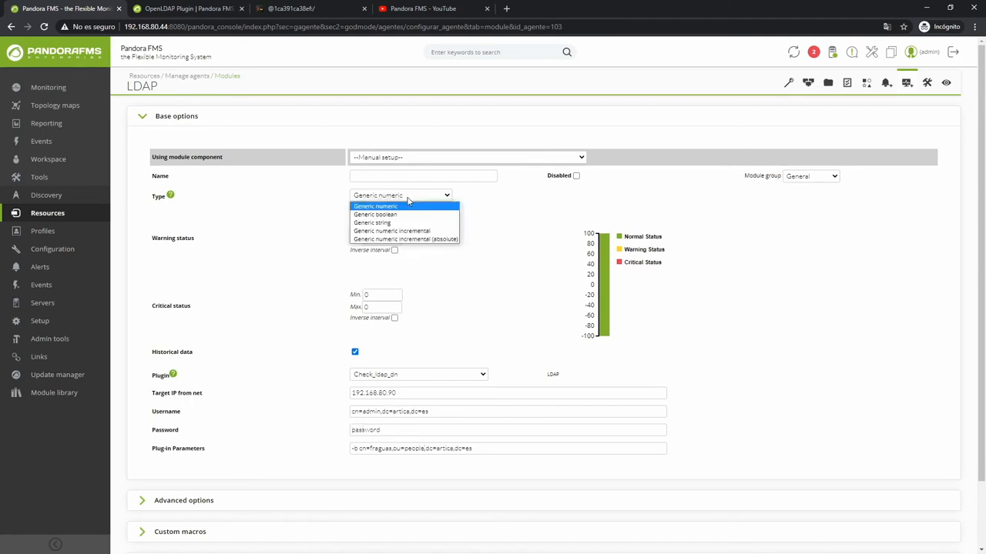
click(397, 218)
click(388, 177)
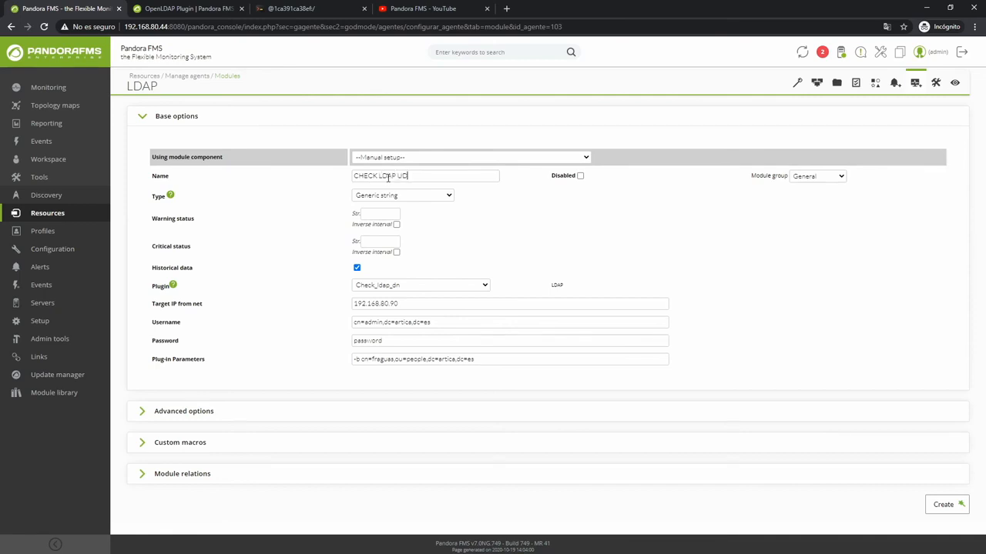
key(ctrl+a)
text(CHE)
click(386, 241)
click(397, 252)
click(944, 506)
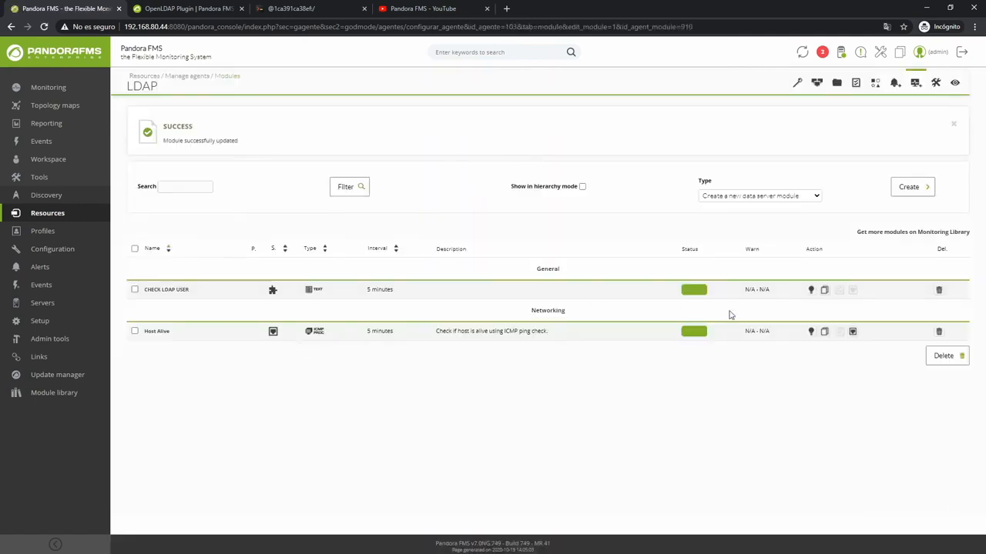
View the LDAP agent's main page and look over its list of modules.
click(954, 83)
scroll(735, 447, down, 1)
scroll(735, 447, up, 2)
Start another plugin server module for the LDAP agent using the Check_ldap_dn plugin with target IP 192.168.80.91.
click(915, 82)
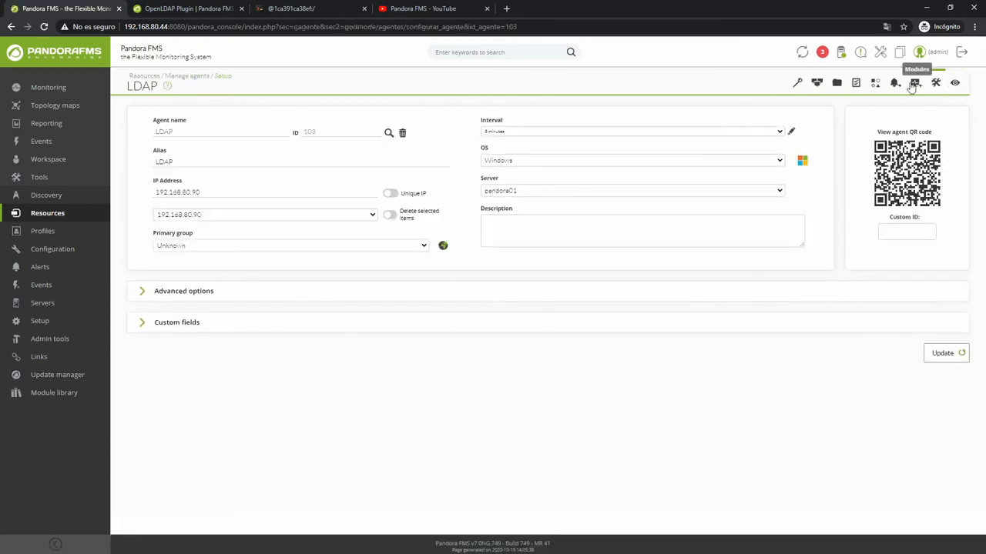
click(785, 141)
click(768, 171)
click(911, 133)
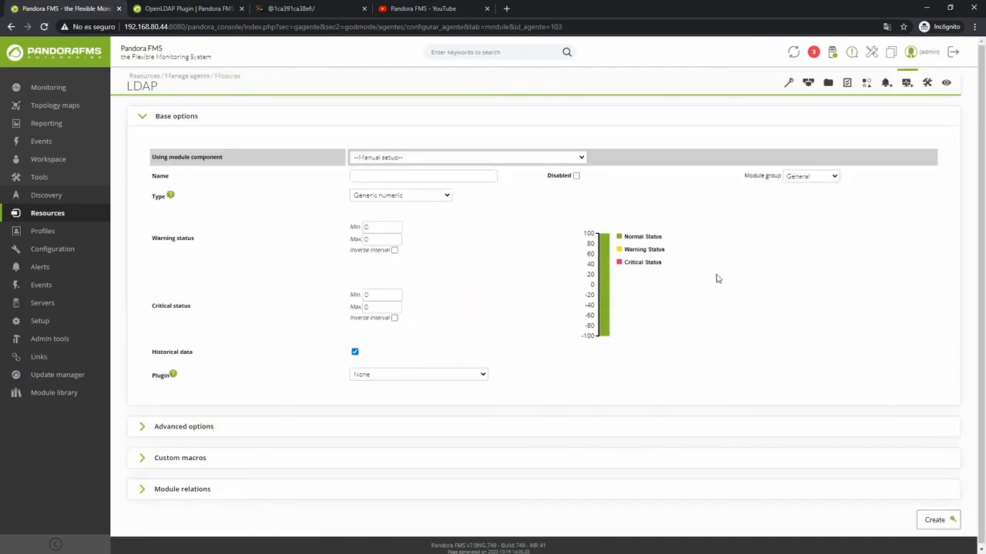
click(409, 375)
click(400, 395)
click(398, 395)
text(192.168.80.9)
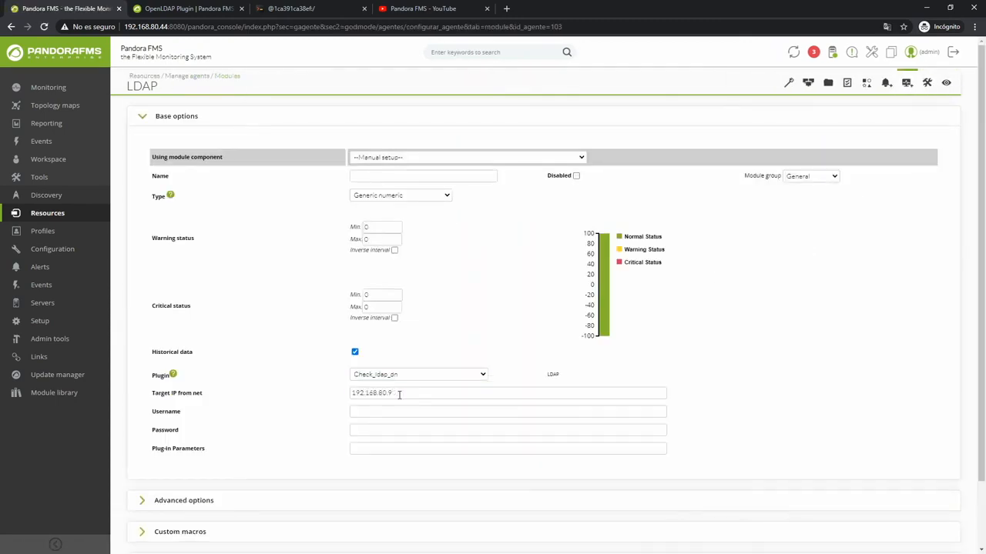
Enter username cn=adm,dc=artica,dc=es, the account password, and plug-in parameters -b cn=adm,dc=artica,dc=es for the new module.
key(Tab)
text(cn=admin,dc=artica,dc=es)
click(379, 412)
key(BackSpace)
key(BackSpace)
click(380, 432)
click(368, 451)
text(cn=admin,dc=artica,dc=es)
click(353, 451)
text(-b)
click(386, 449)
key(BackSpace)
key(BackSpace)
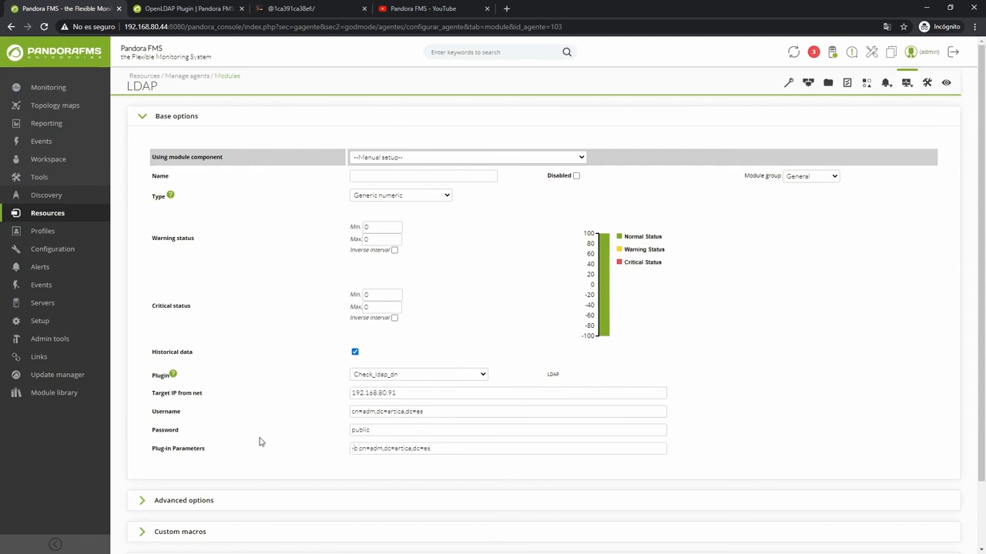
Name the module CHECK LDAP FAIL, set its type to Generic string and critical status string to OK, and create it.
click(403, 177)
text(CHECK LDAP FAIL)
click(401, 195)
click(385, 222)
click(380, 242)
text(OK)
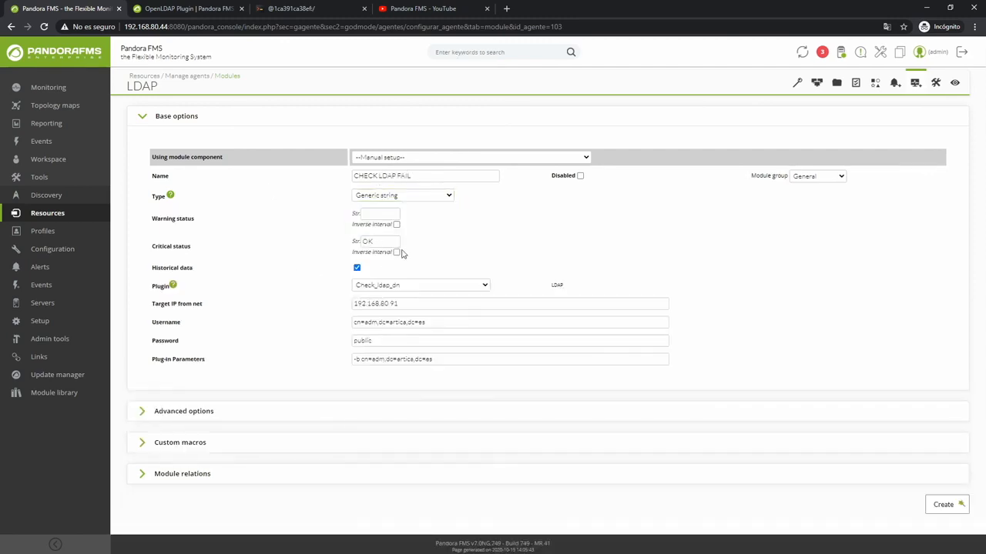
click(953, 504)
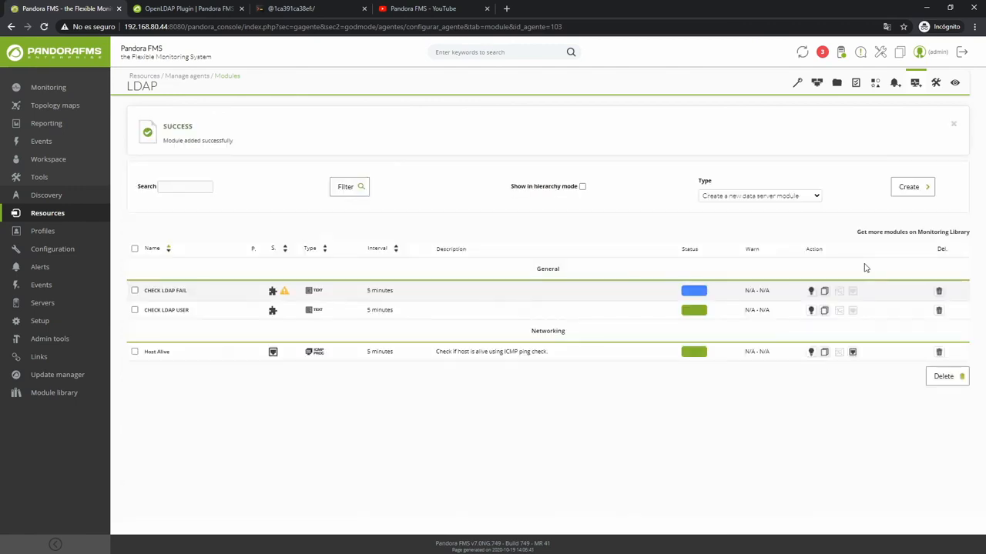
Return to the LDAP agent's main view and refresh the agent's data.
click(955, 85)
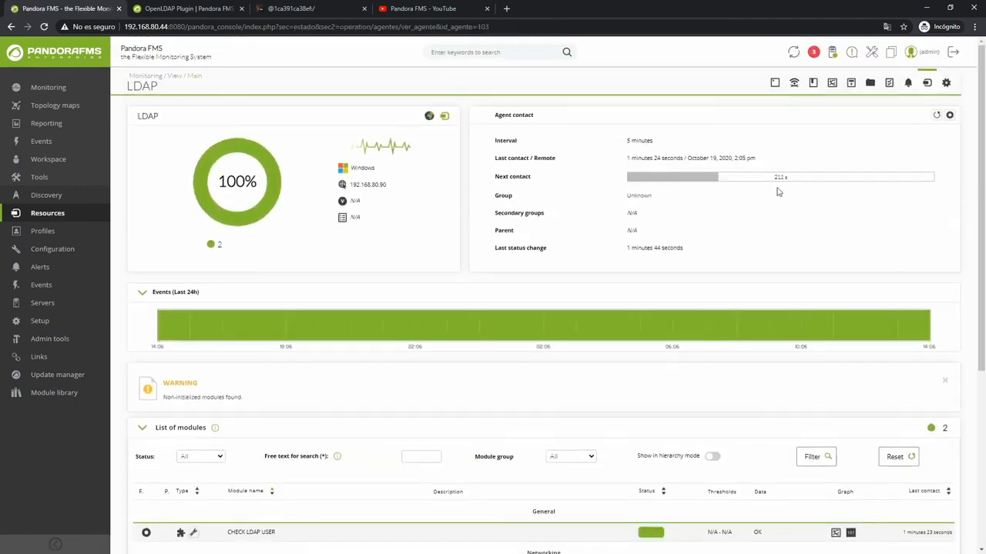
click(937, 116)
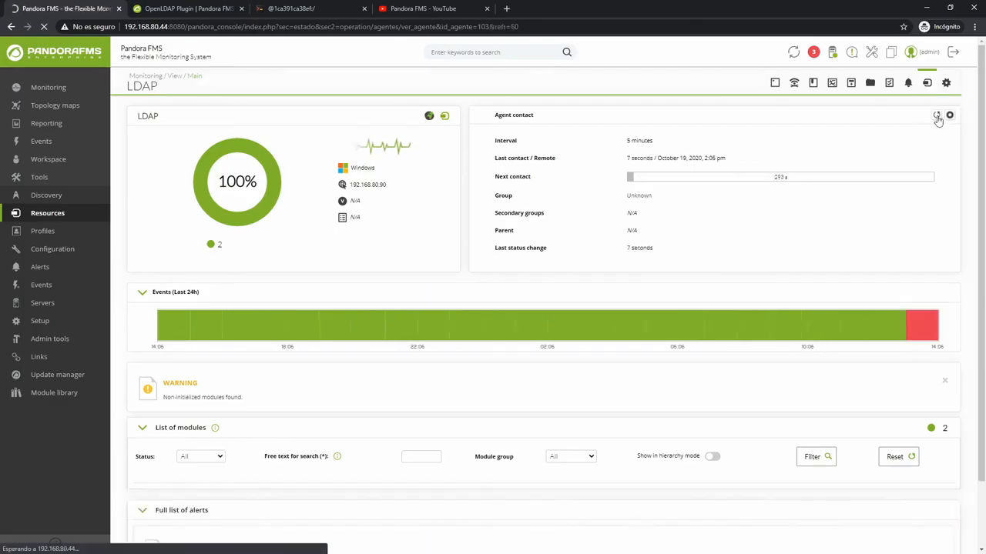